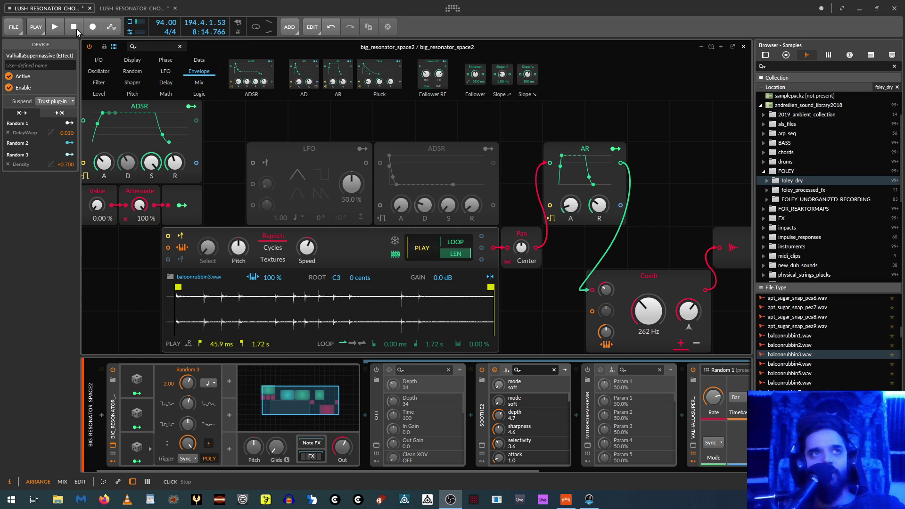
Play the resonator arrangement with the Poly Grid patch in view, stop playback and close the grid editor
left_click(54, 27)
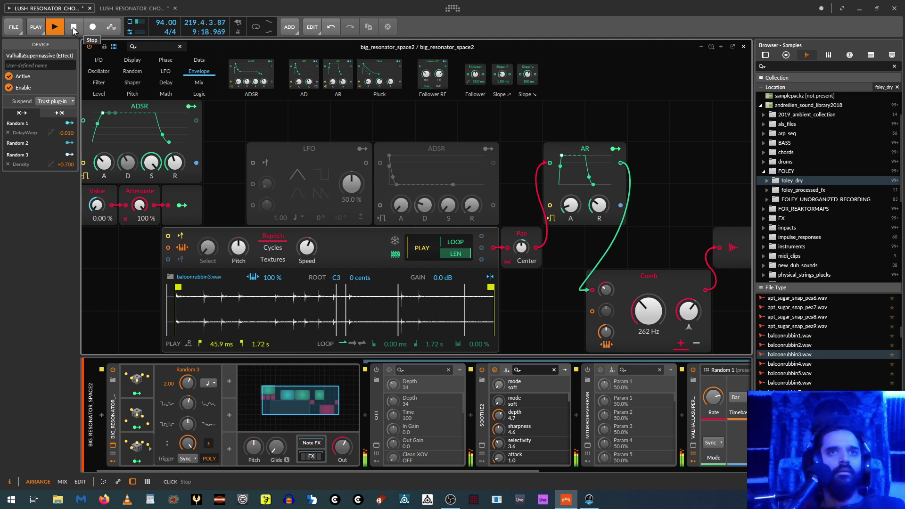
left_click(73, 28)
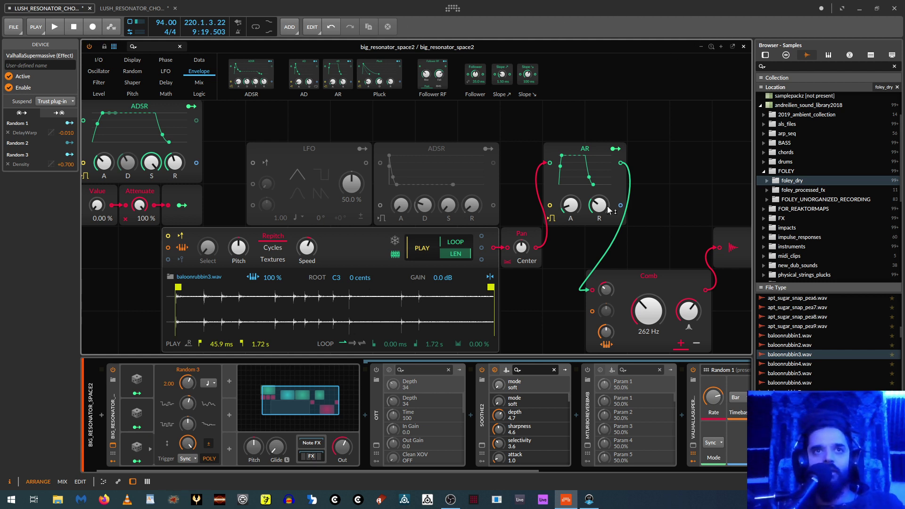
left_click(743, 46)
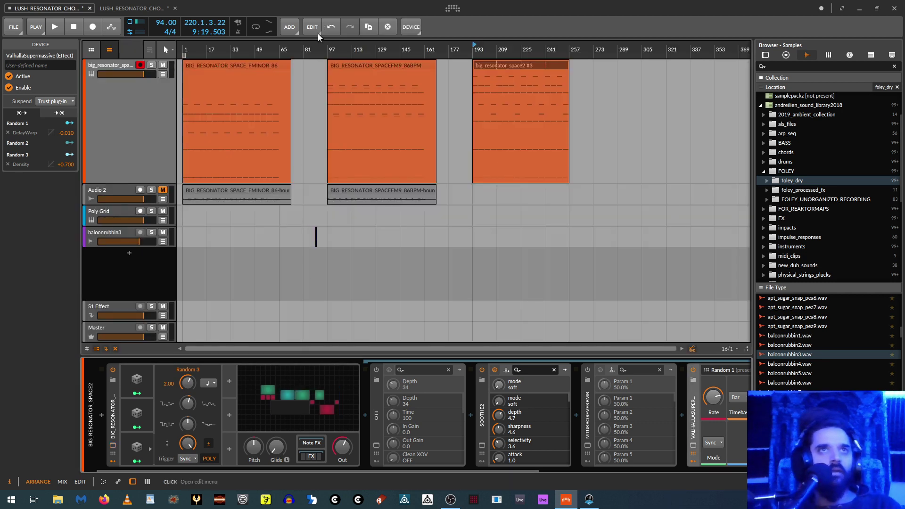
Audition the short baloonrubbin3 audio clip at bar 89 on its own, then stop playback
scroll(575, 236, "up", 5)
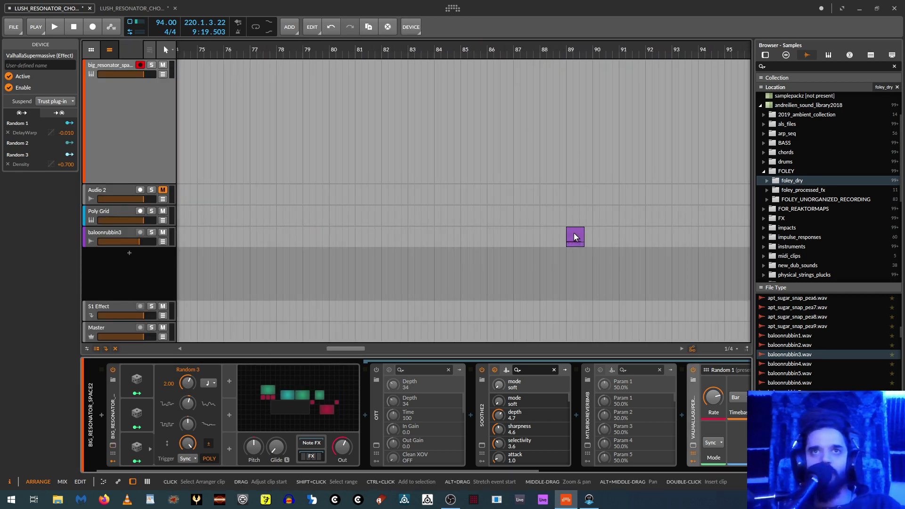
left_click(575, 237)
key("space")
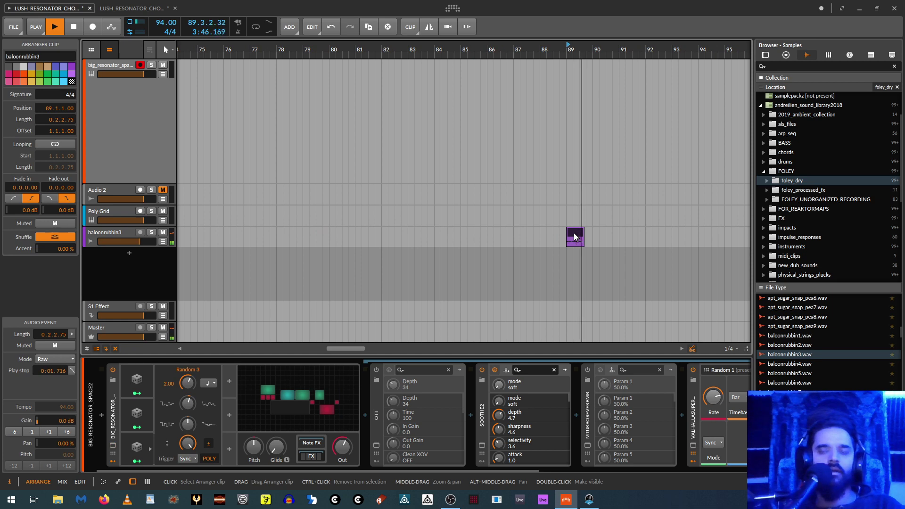
key("space")
scroll(321, 49, "down", 3)
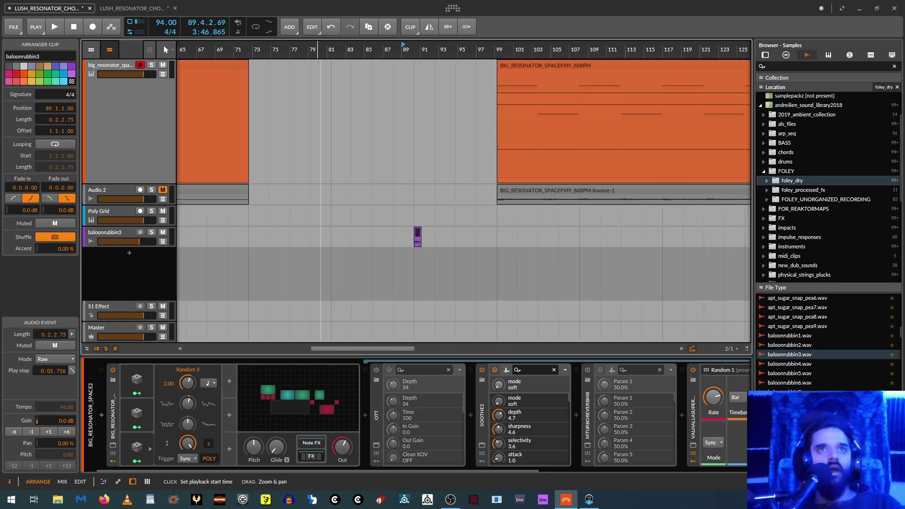
Reopen the big_resonator_space2 grid patch and collapse the device's FX chain to examine the sampler and Comb modules
left_click(129, 122)
double_click(283, 399)
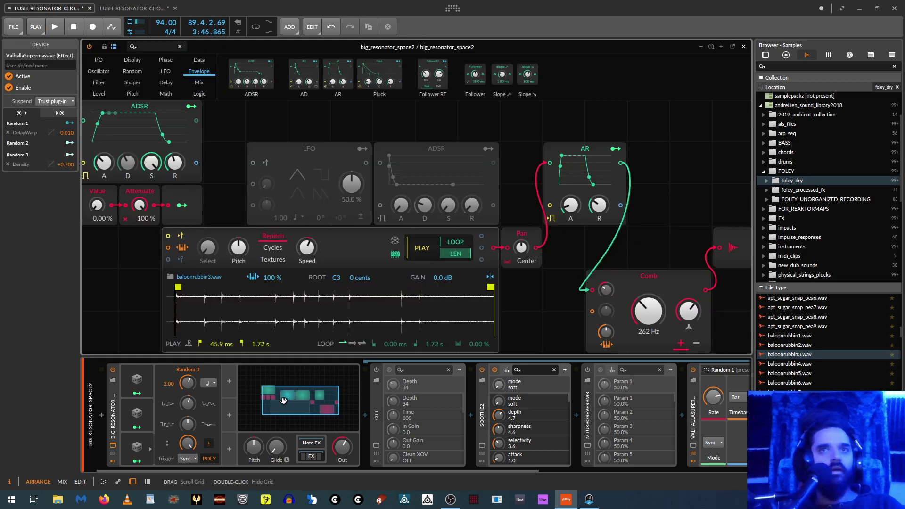
left_click(311, 456)
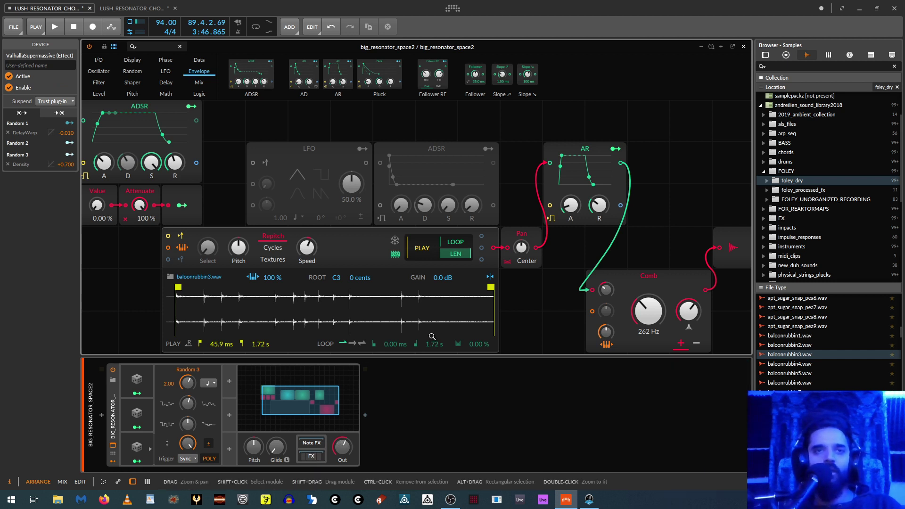
left_click_drag(519, 319, 477, 307)
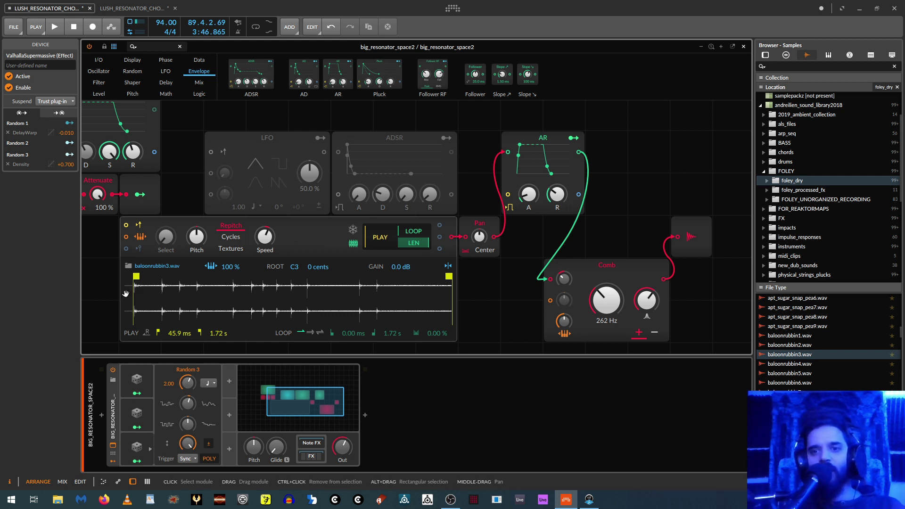
Inspect the Poly Grid device's settings and the targets of its Random 2, Random 3 and Random 1 modulators
left_click(113, 400)
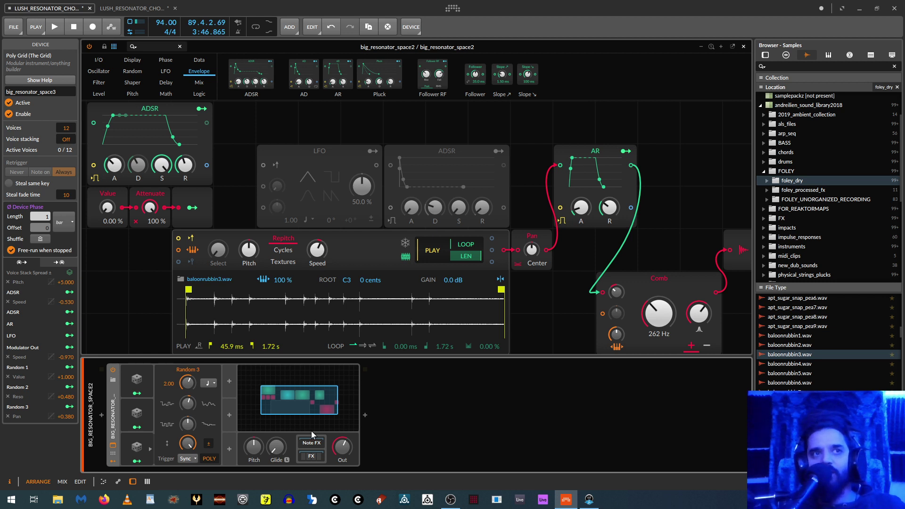
left_click(139, 408)
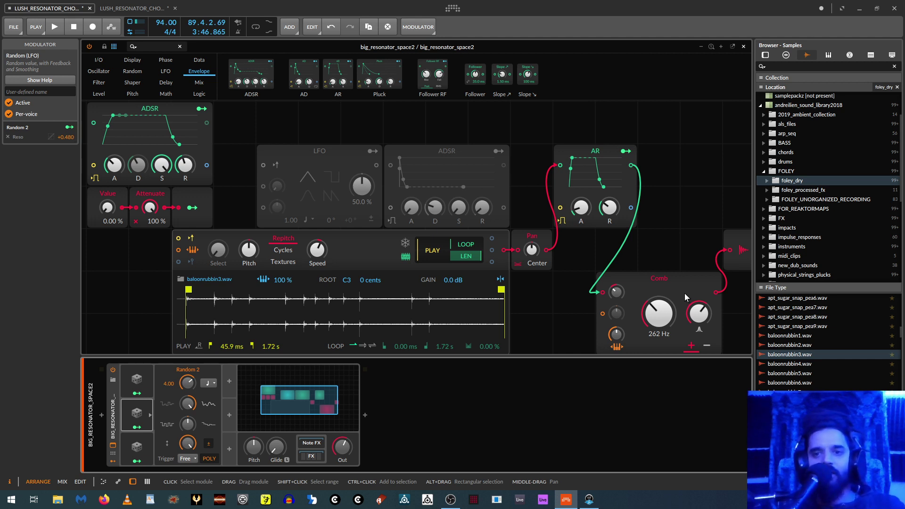
left_click(129, 437)
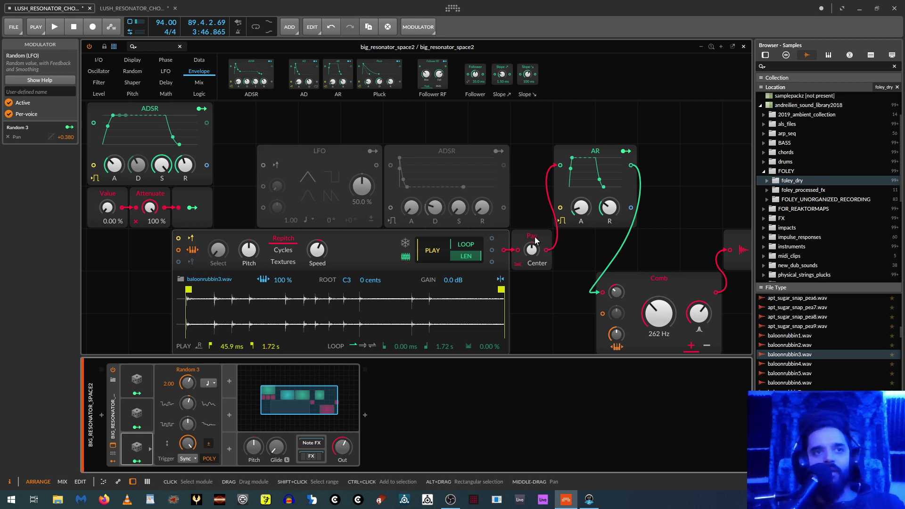
left_click(133, 376)
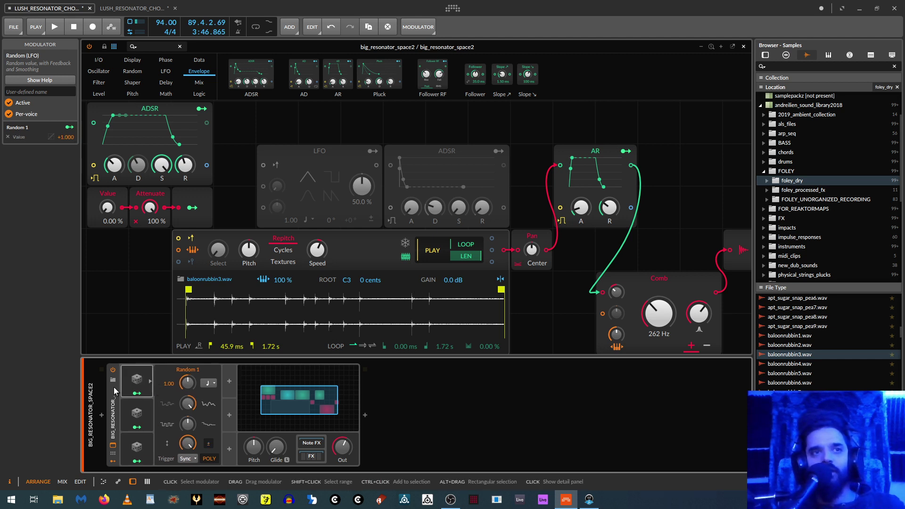
Review the trigger settings of the Random 2, Random 1 and Random 3 modulators, keeping Random 2 on Free
left_click(134, 406)
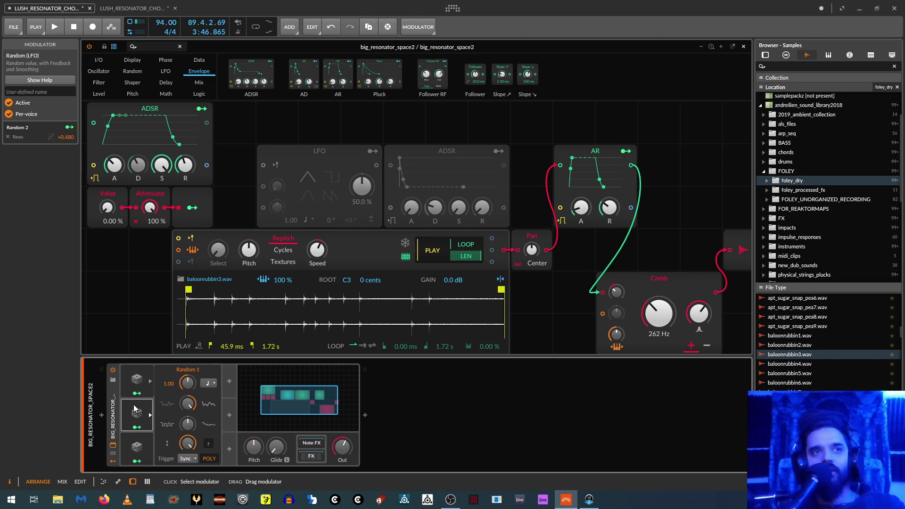
left_click(210, 459)
left_click(209, 459)
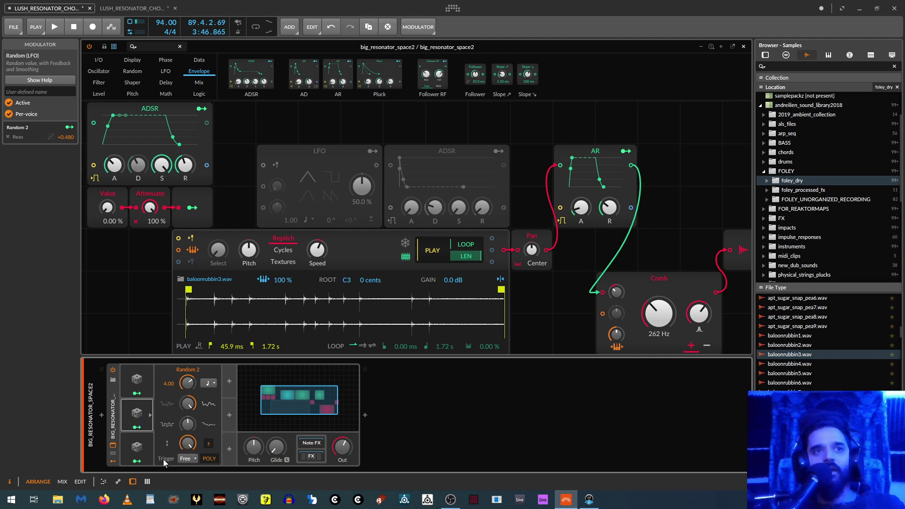
left_click(181, 459)
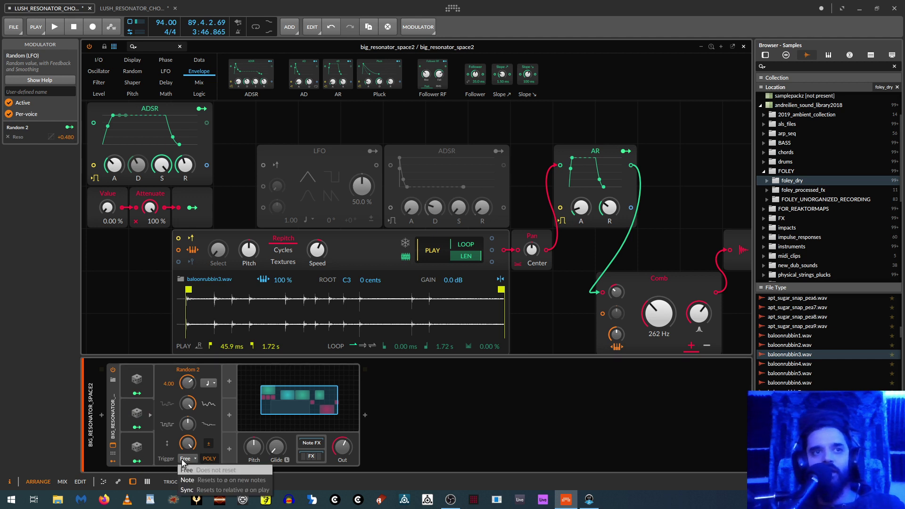
left_click(182, 459)
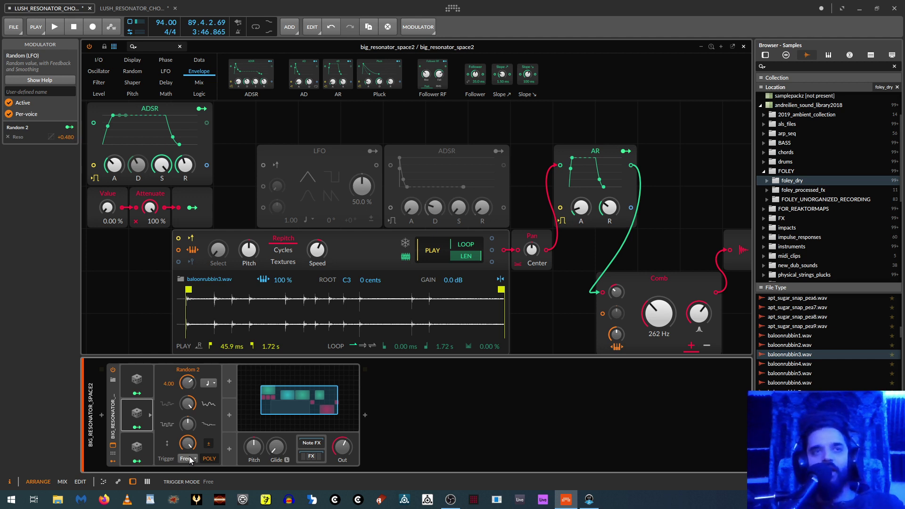
left_click(137, 381)
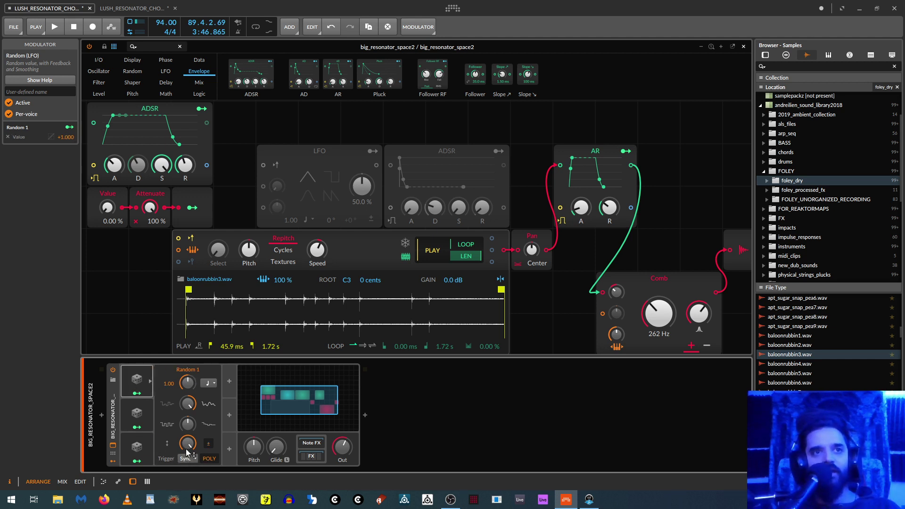
left_click(134, 446)
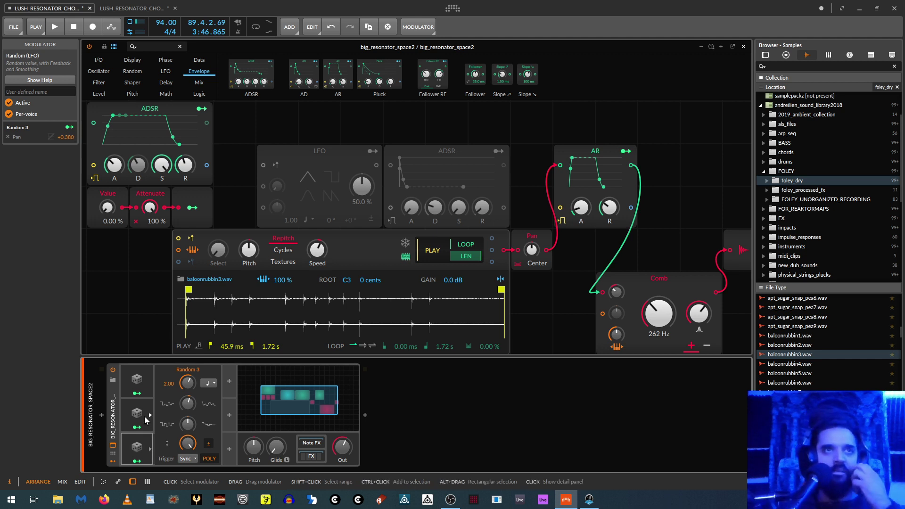
Examine the active ADSR envelope's settings and the neighbouring modules in the grid patch
left_click_drag(126, 307, 186, 343)
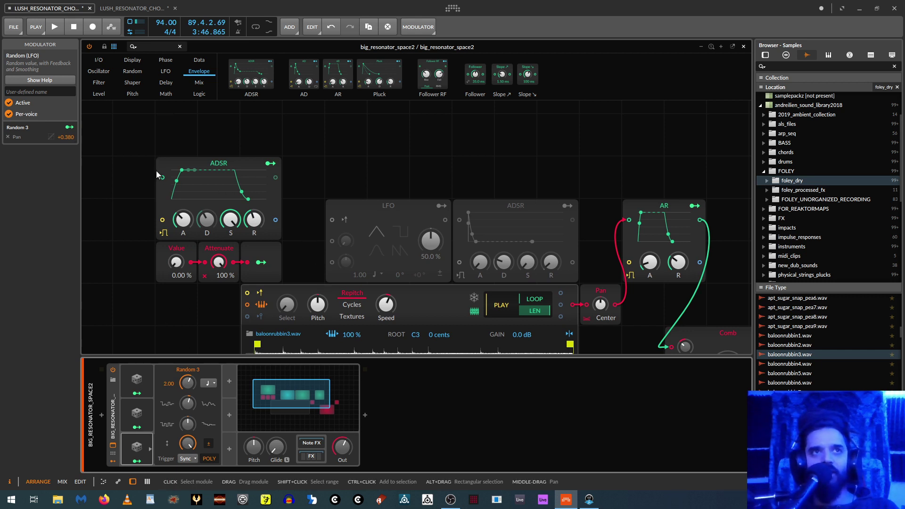
left_click(210, 164)
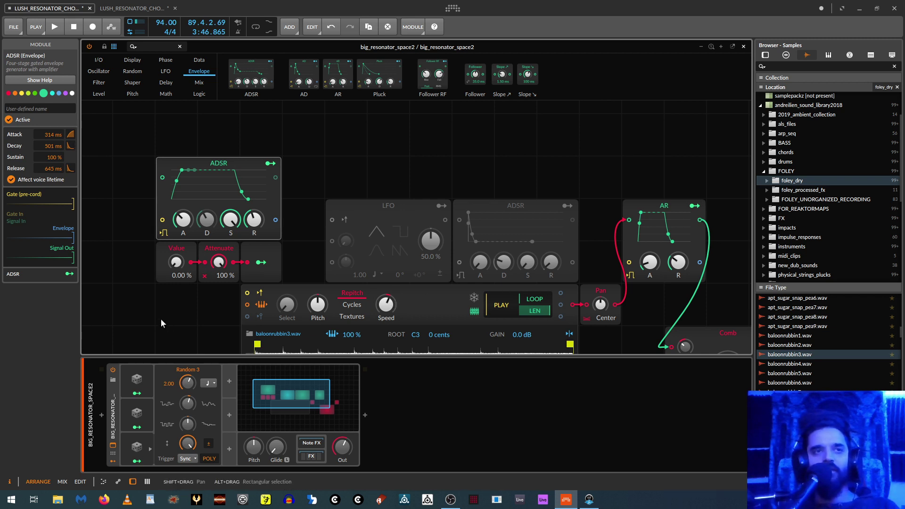
left_click_drag(160, 318, 151, 286)
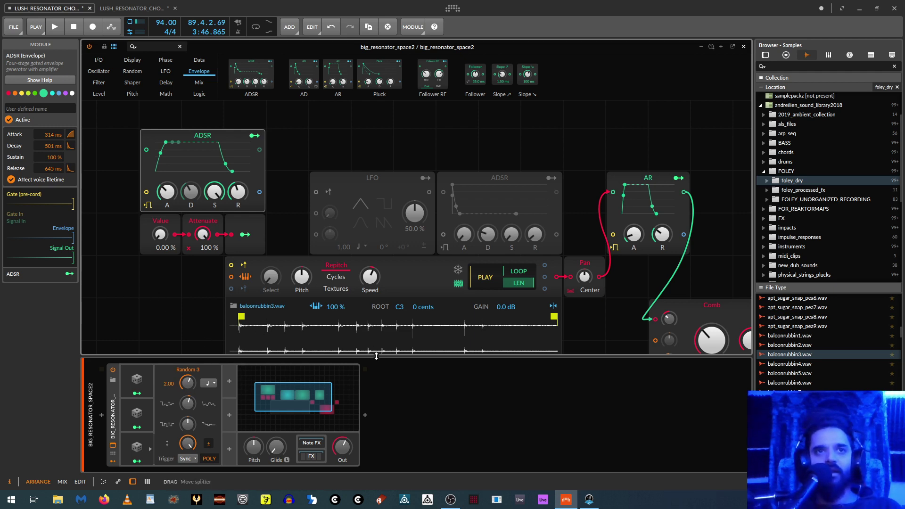
mouse_move(375, 353)
left_mouse_down()
mouse_move(377, 397)
mouse_move(382, 355)
left_mouse_up()
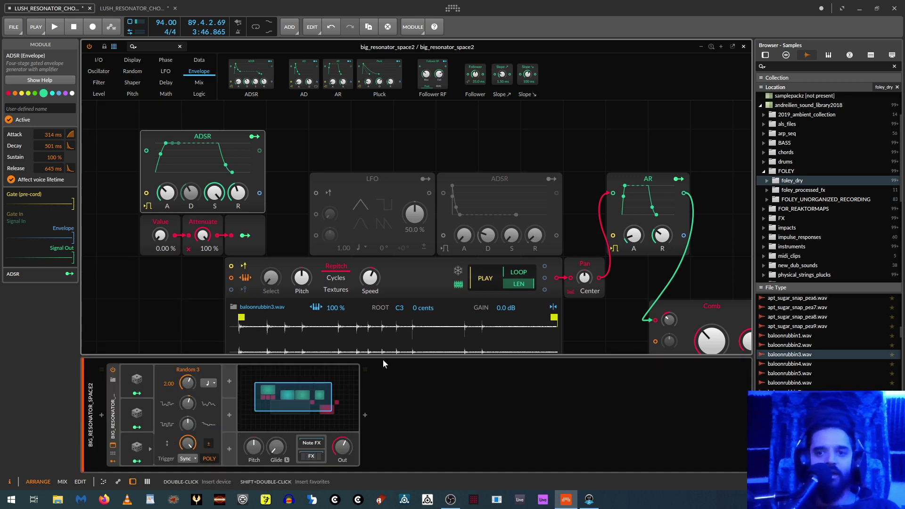
left_click_drag(185, 323, 170, 290)
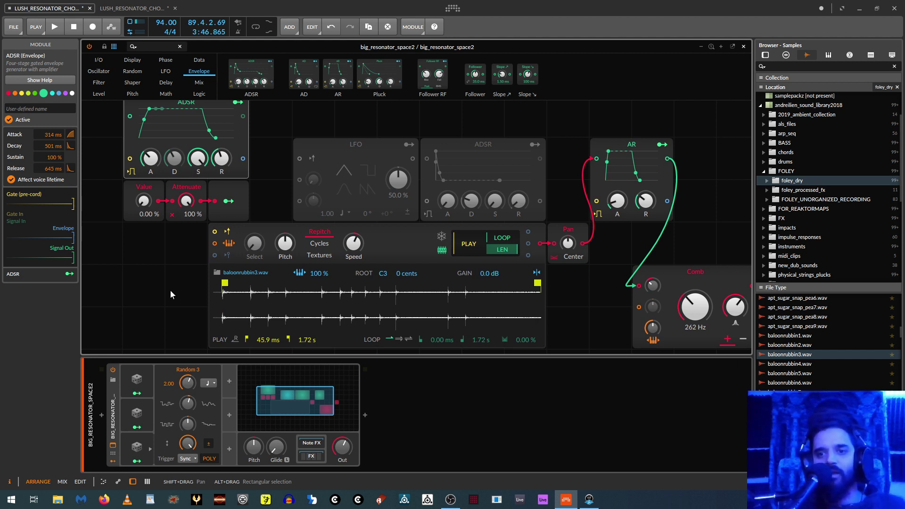
Expand the Poly Grid's FX chain and inspect the Random 1 and Random 3 modulators on ValhallaSupermassive
left_click(311, 457)
left_click_drag(507, 470, 653, 471)
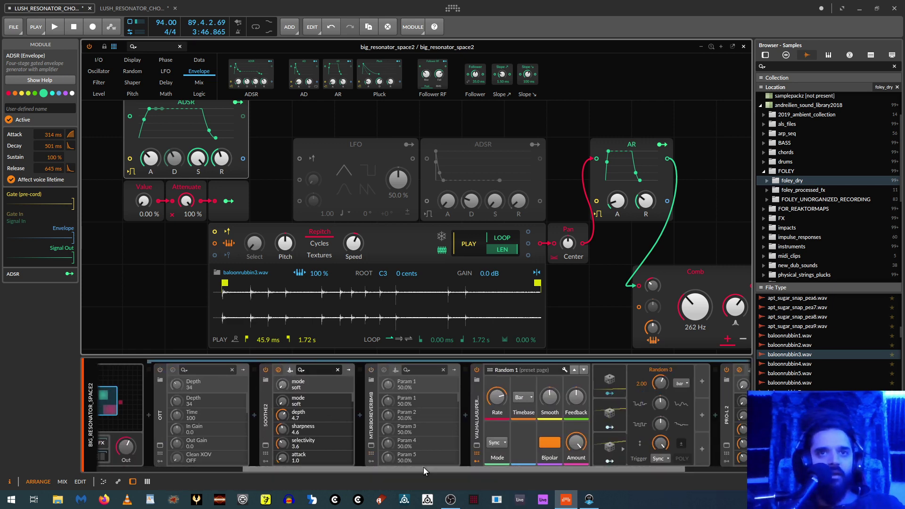
left_click_drag(380, 467, 553, 468)
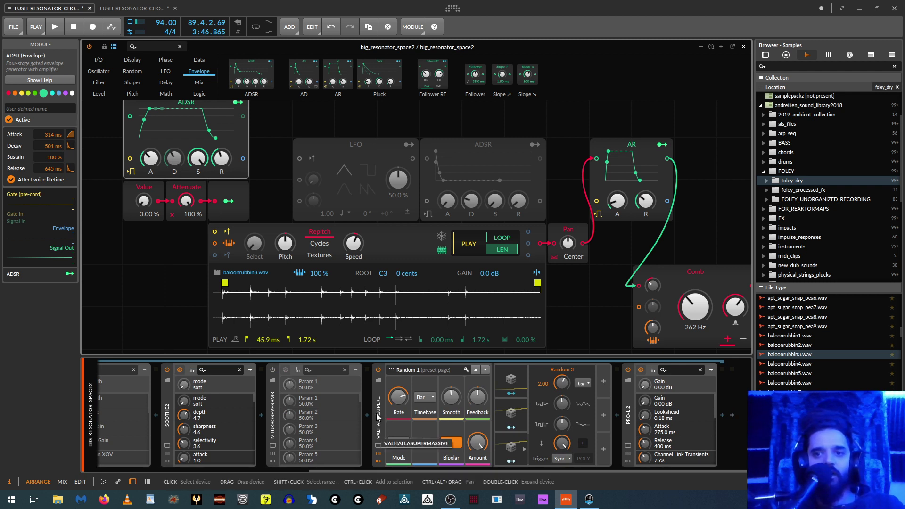
left_click(514, 370)
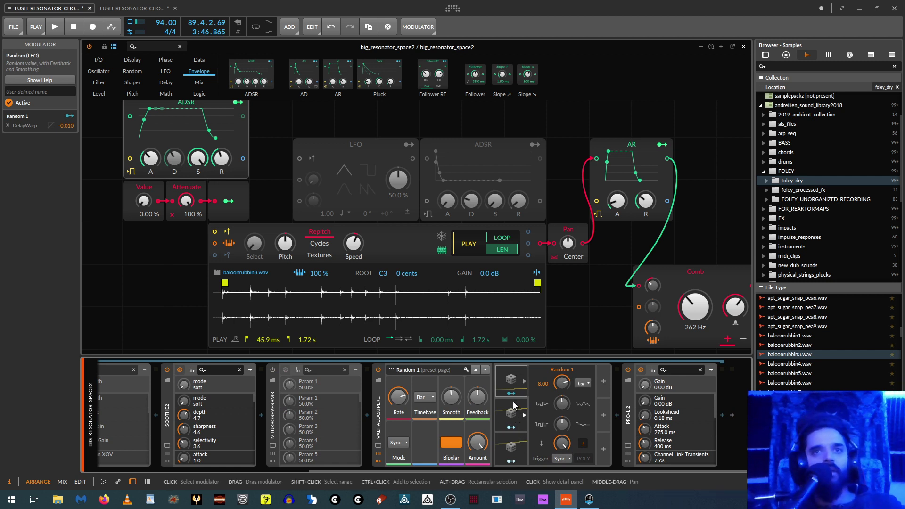
left_click(508, 440)
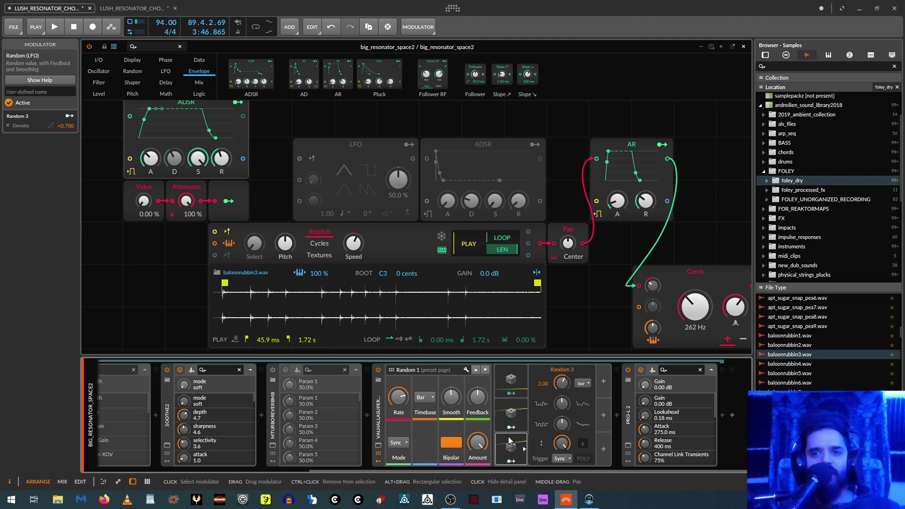
Turn off ValhallaSupermassive and turn on MTurboReverbMB in the FX chain, testing playback briefly
left_click(379, 372)
left_click(273, 399)
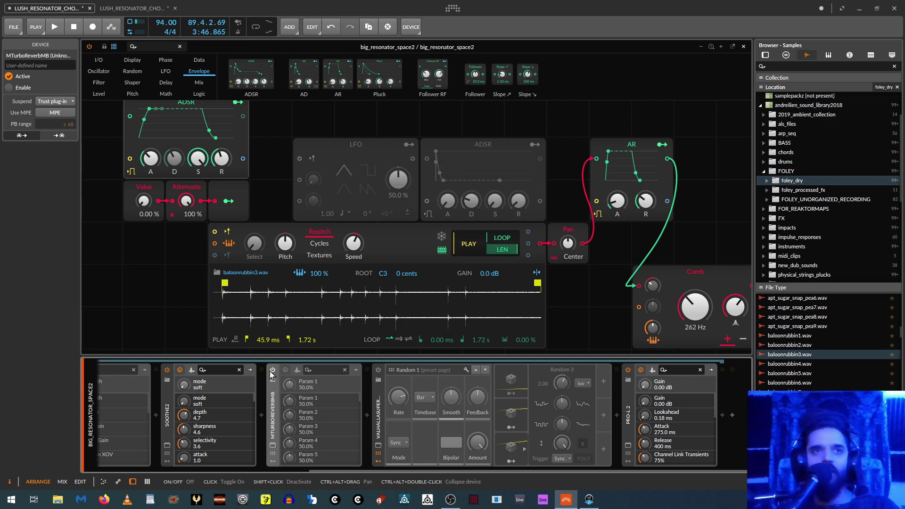
left_click(272, 371)
key("space")
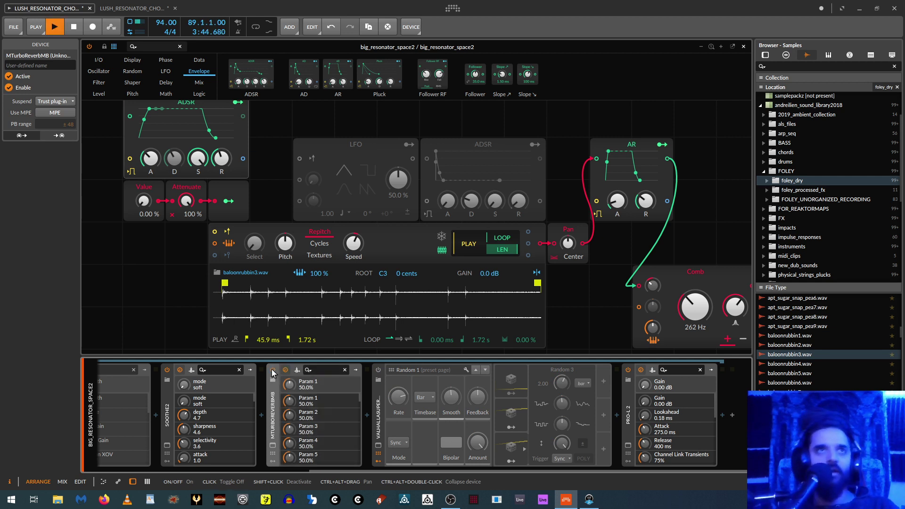
key("space")
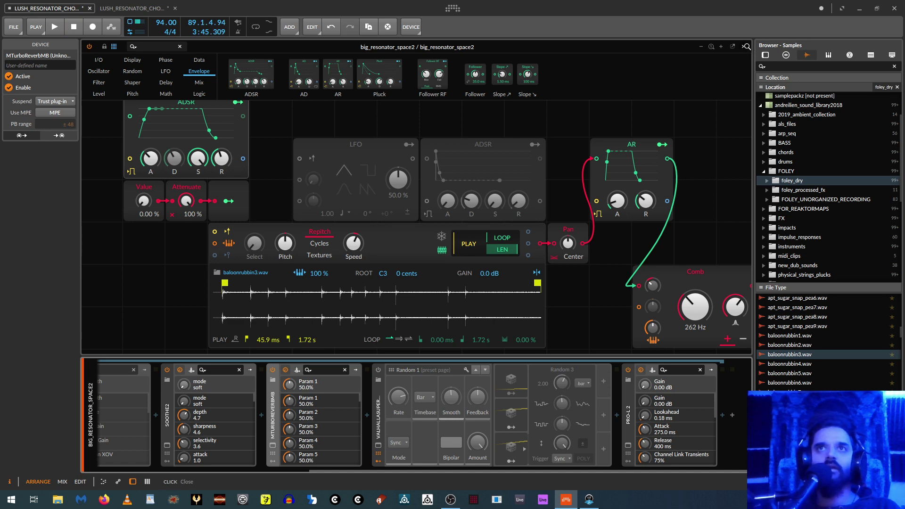
Close the grid editor and audition the resonator clip from bar 193 with the MTurboReverbMB reverb, then stop
left_click(744, 46)
left_click(322, 67)
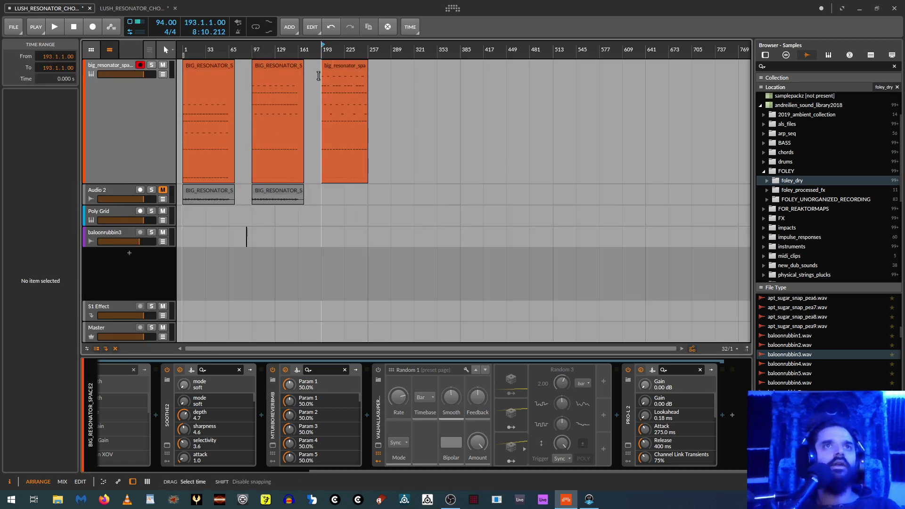
left_click(104, 130)
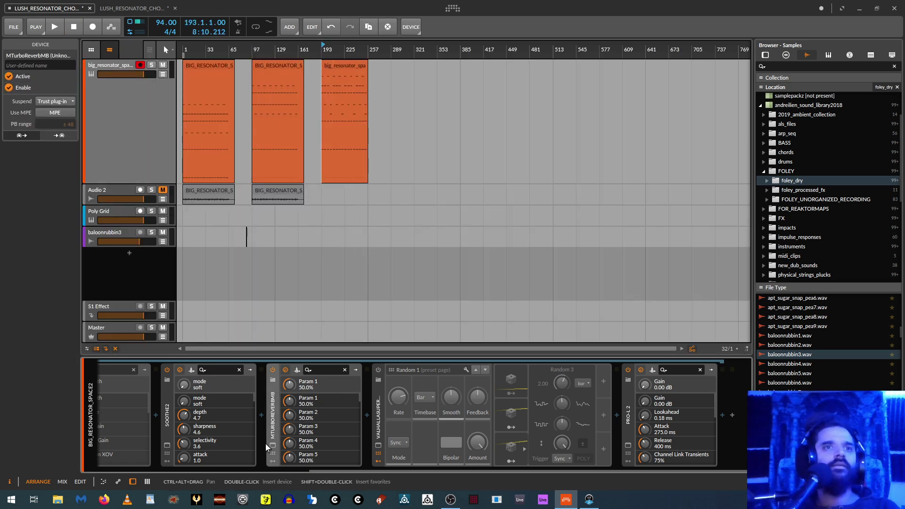
key("space")
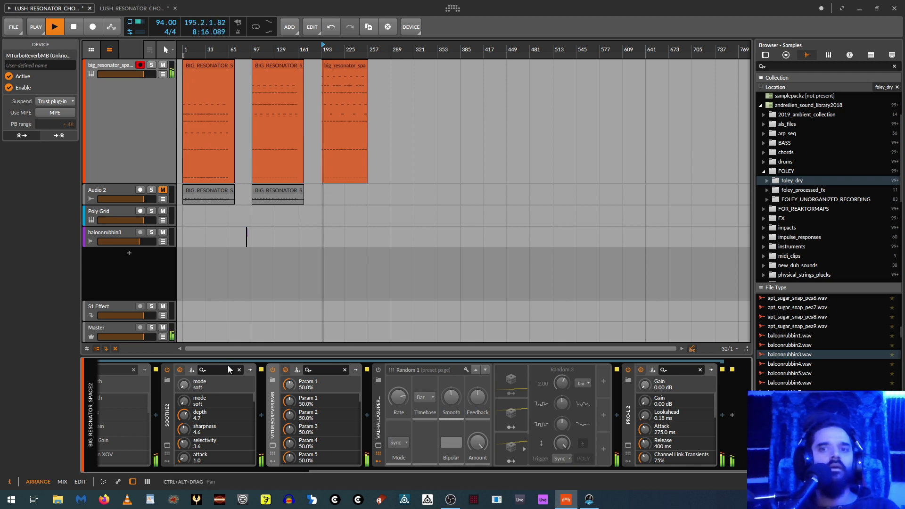
key("space")
Audition the first resonator clip from bar 1 with the MTurboReverbMB reverb while viewing the Poly Grid patch, and stop playback
left_click(202, 62)
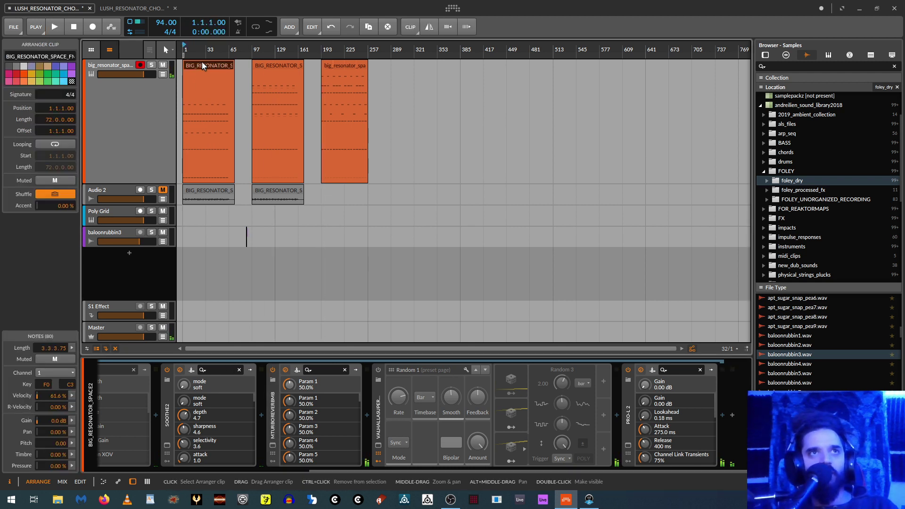
key("space")
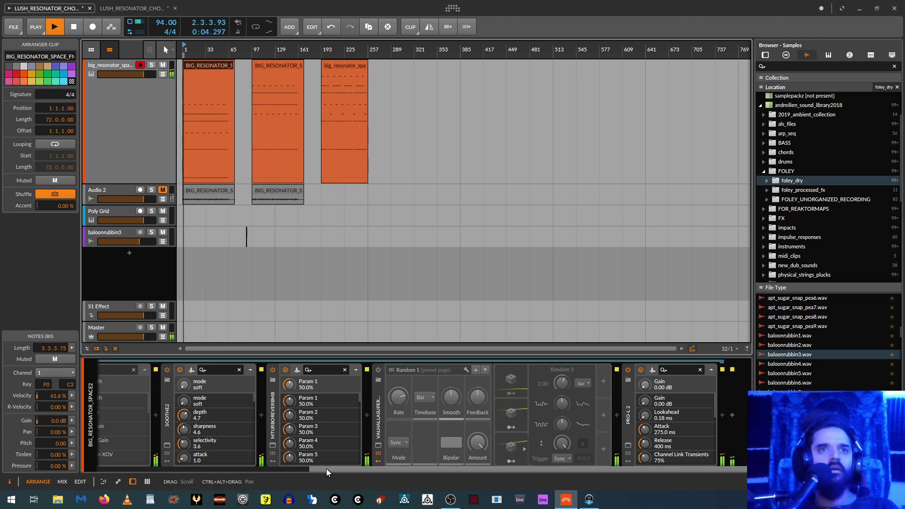
left_click_drag(326, 468, 166, 466)
double_click(269, 397)
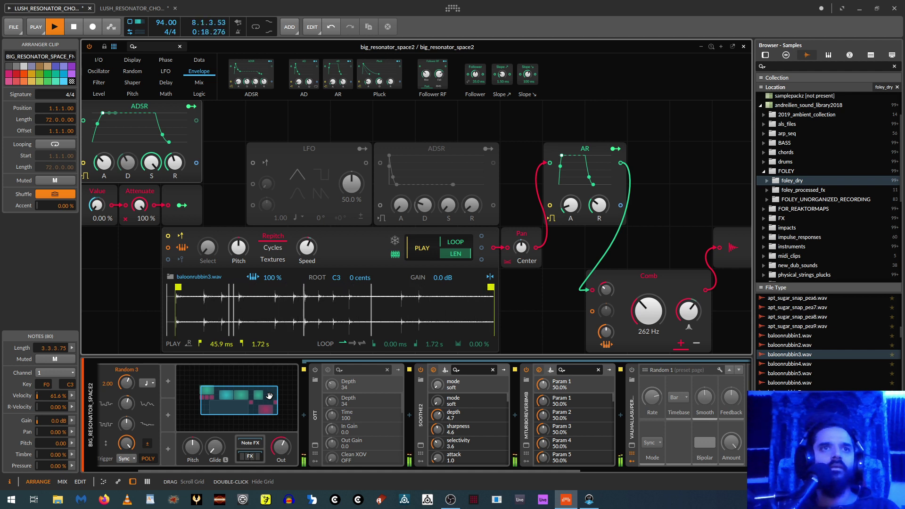
key("space")
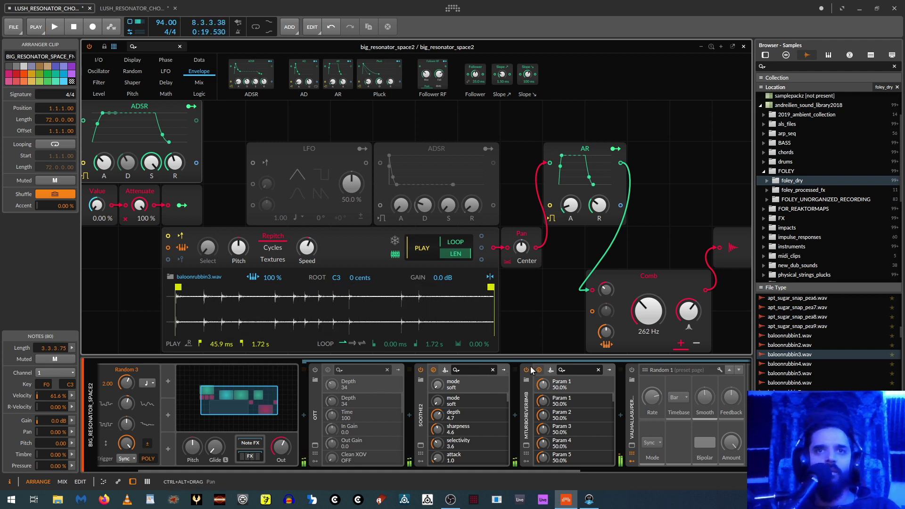
Turn off MTurboReverbMB and turn on ValhallaSupermassive in the FX chain, and close the grid editor
left_click(539, 369)
left_click(633, 370)
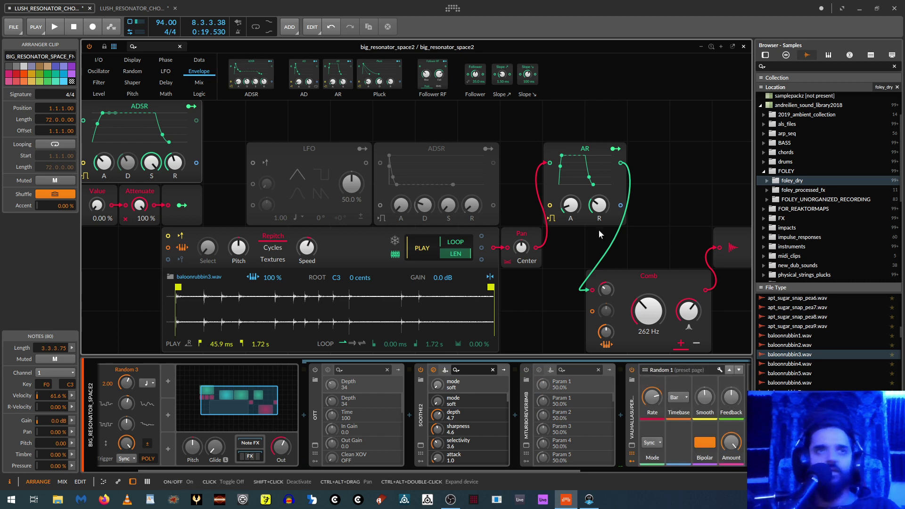
left_click(744, 47)
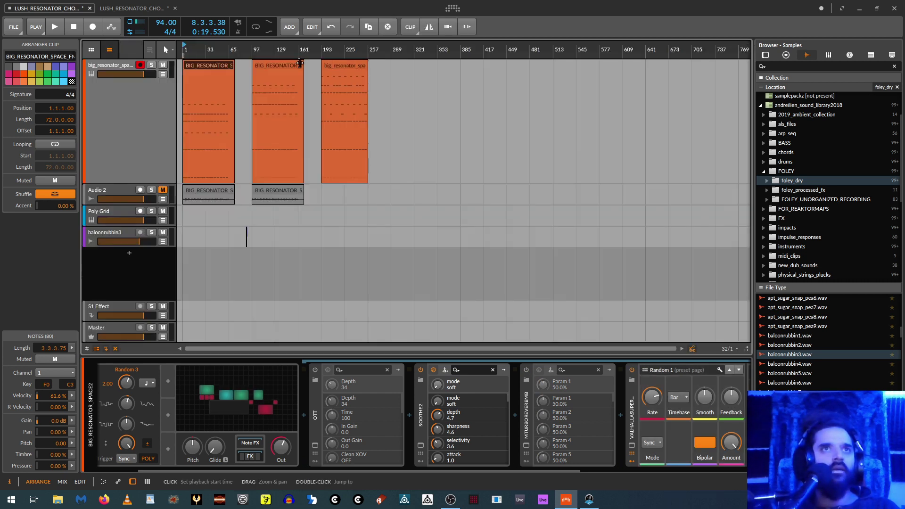
Audition the second resonator clip from bar 97 with the Poly Grid patch open, and stop playback
left_click(106, 153)
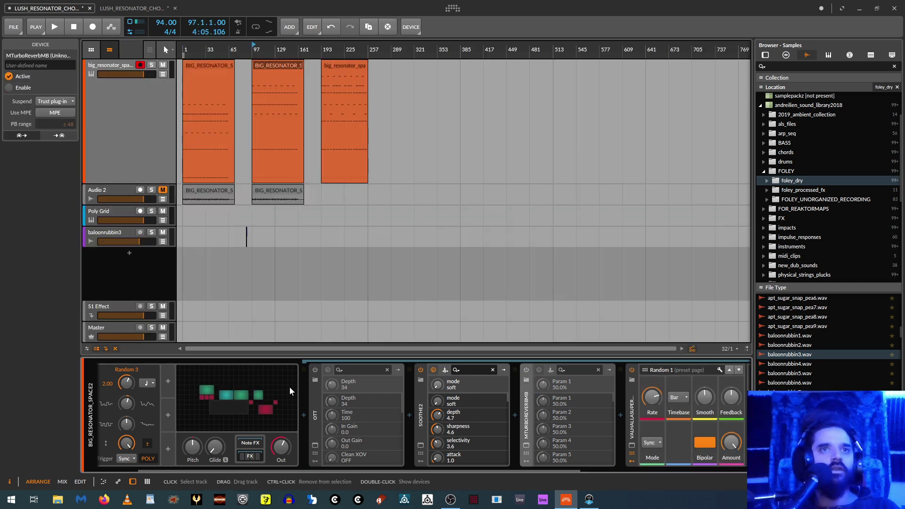
left_click(237, 404)
key("space")
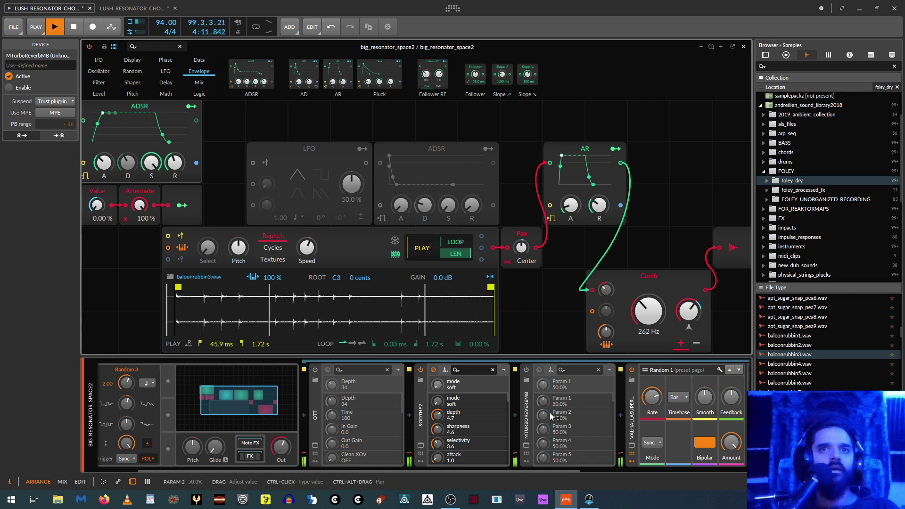
mouse_move(550, 416)
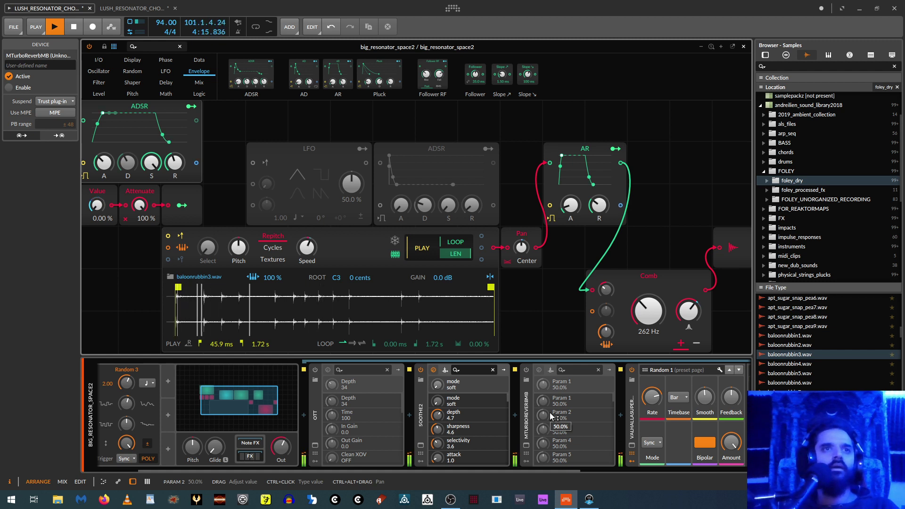
key("space")
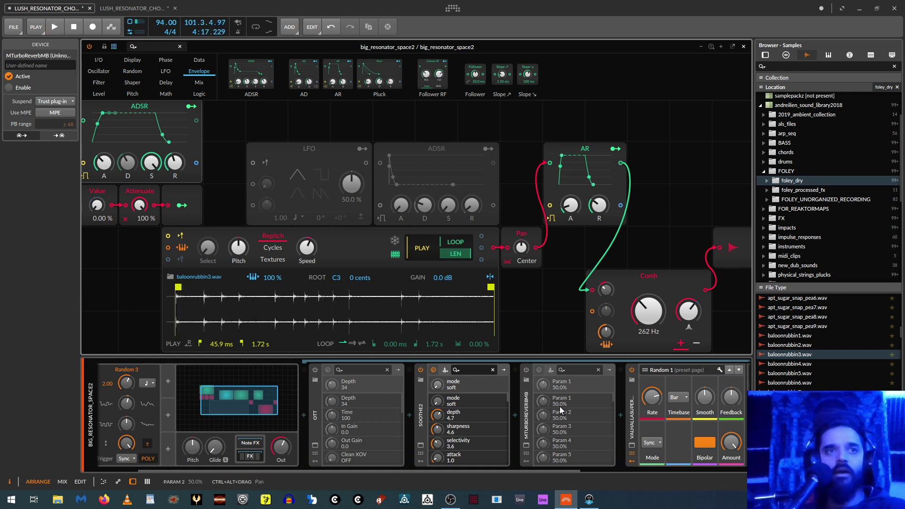
left_click_drag(104, 270, 139, 249)
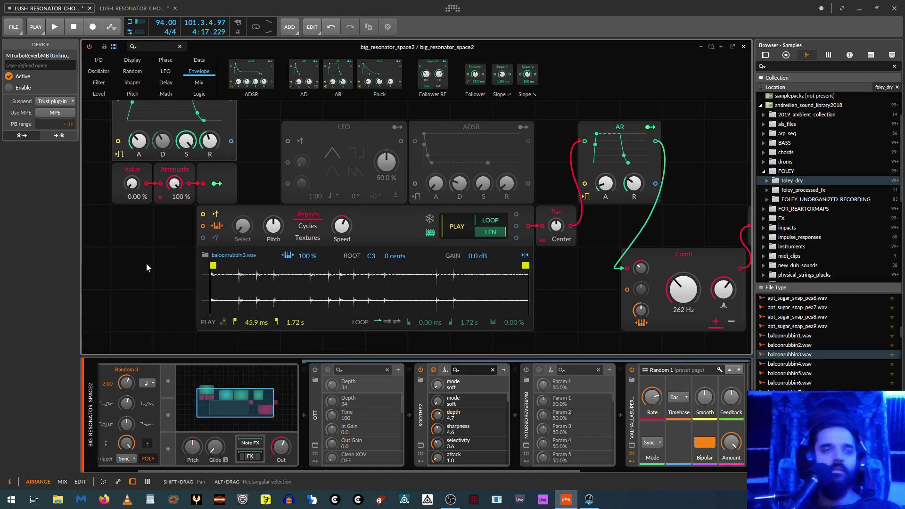